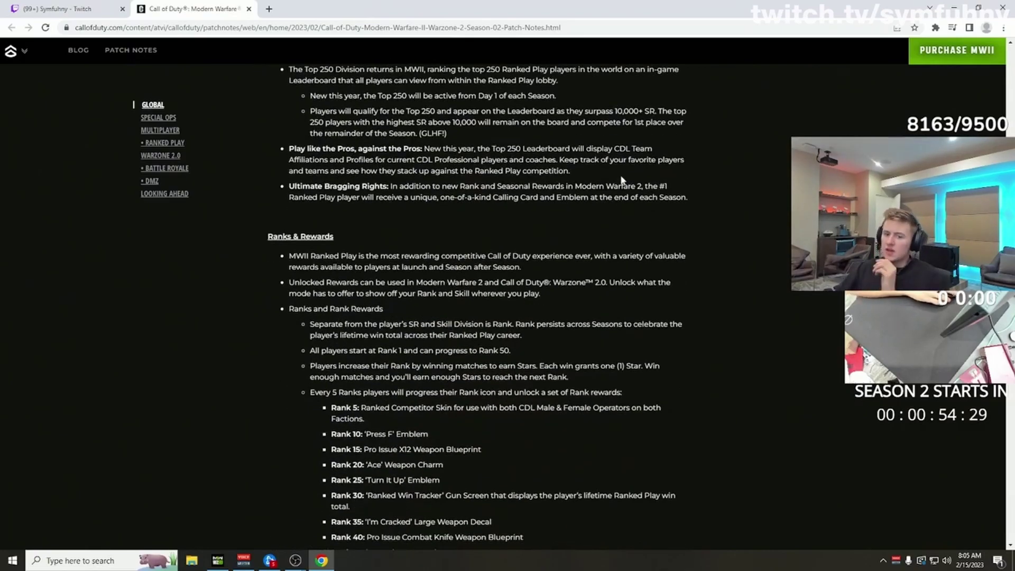
scroll(510, 413, "down", 3)
scroll(512, 419, "down", 2)
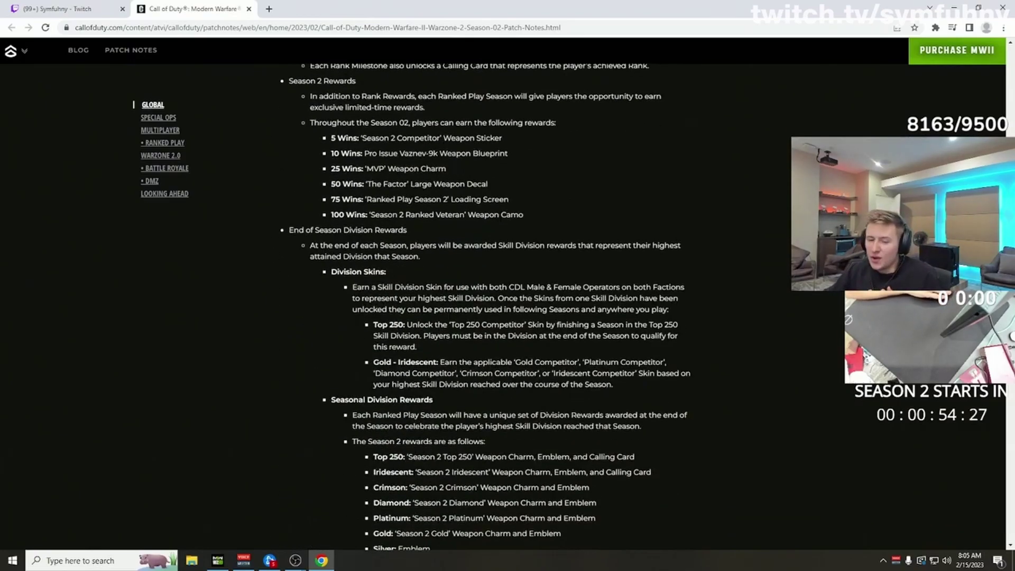
scroll(590, 382, "up", 1)
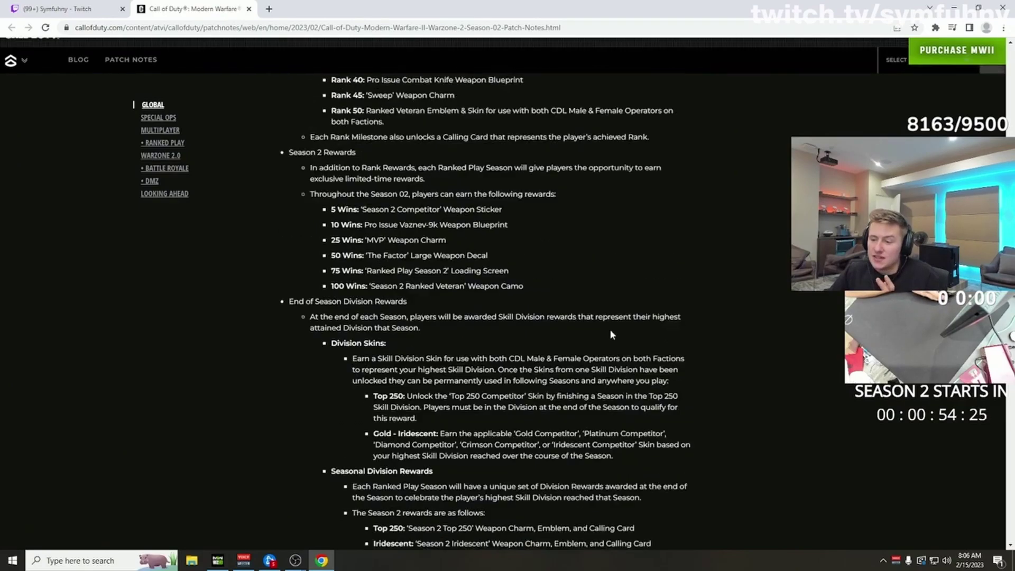
scroll(589, 381, "up", 3)
scroll(589, 381, "up", 4)
scroll(590, 382, "up", 1)
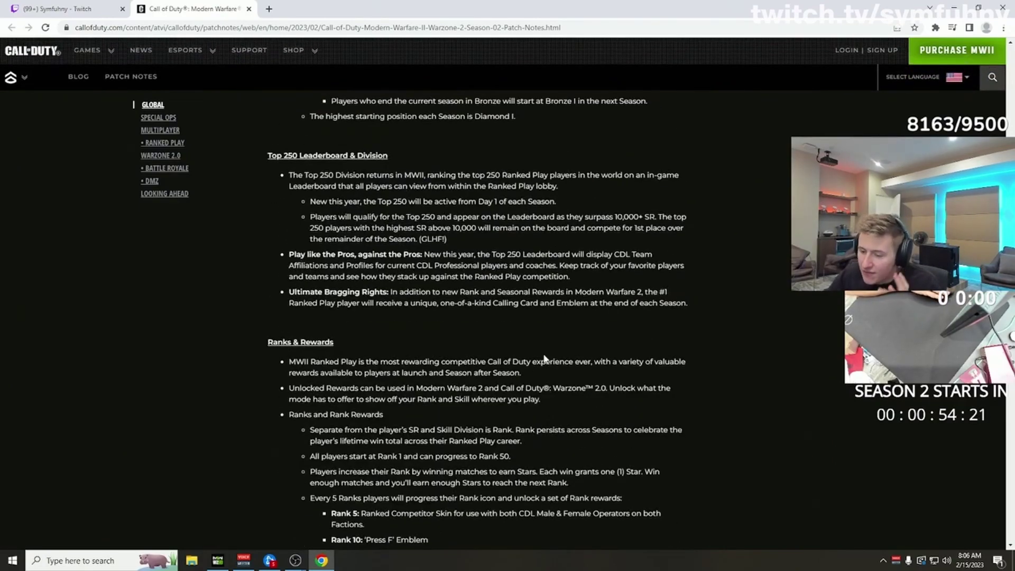
scroll(544, 358, "up", 1)
scroll(544, 358, "up", 1)
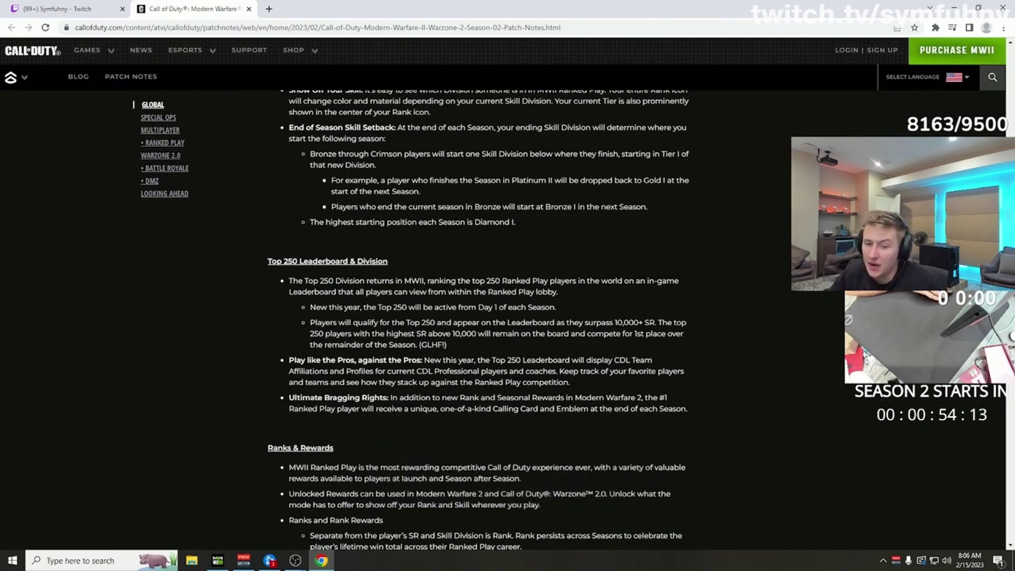
scroll(509, 417, "up", 1)
scroll(510, 417, "up", 3)
scroll(497, 430, "up", 5)
scroll(474, 443, "up", 5)
scroll(473, 443, "up", 3)
scroll(468, 454, "up", 4)
scroll(468, 453, "up", 1)
scroll(469, 485, "up", 1)
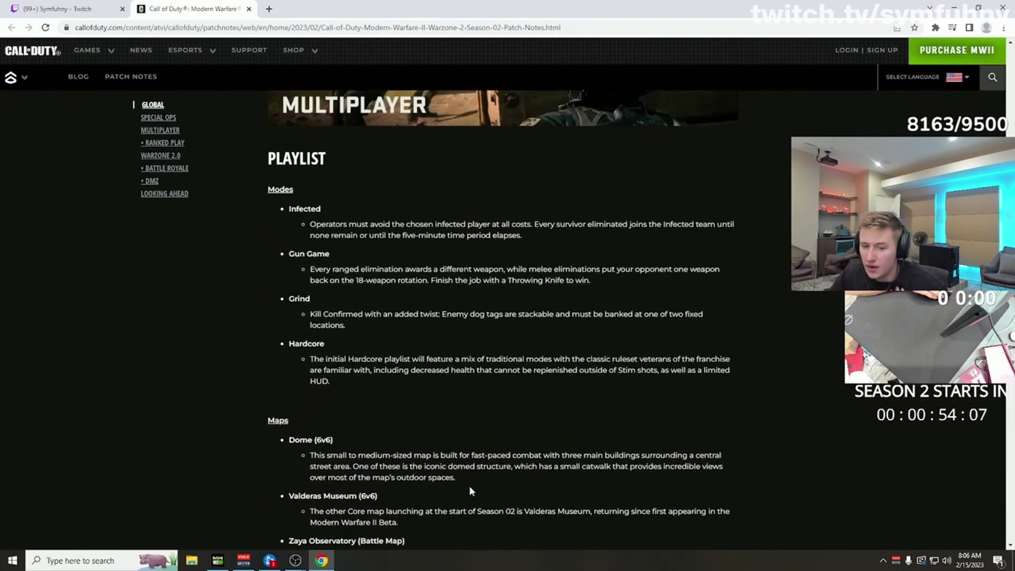
scroll(469, 485, "up", 2)
scroll(429, 446, "up", 2)
scroll(406, 426, "up", 2)
scroll(407, 426, "up", 1)
scroll(409, 441, "up", 1)
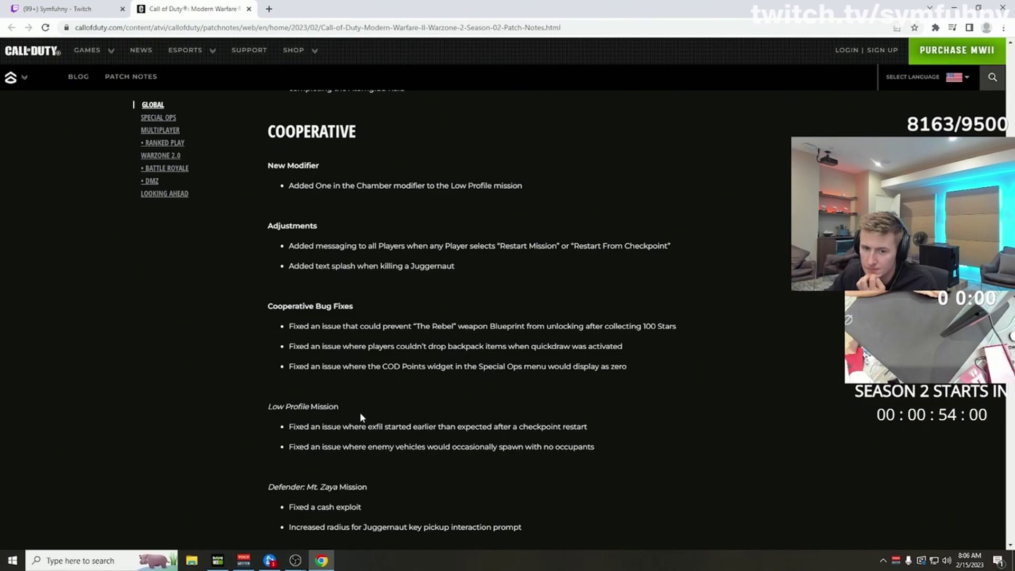
scroll(361, 418, "up", 1)
scroll(392, 420, "up", 2)
scroll(392, 420, "up", 1)
scroll(389, 424, "up", 1)
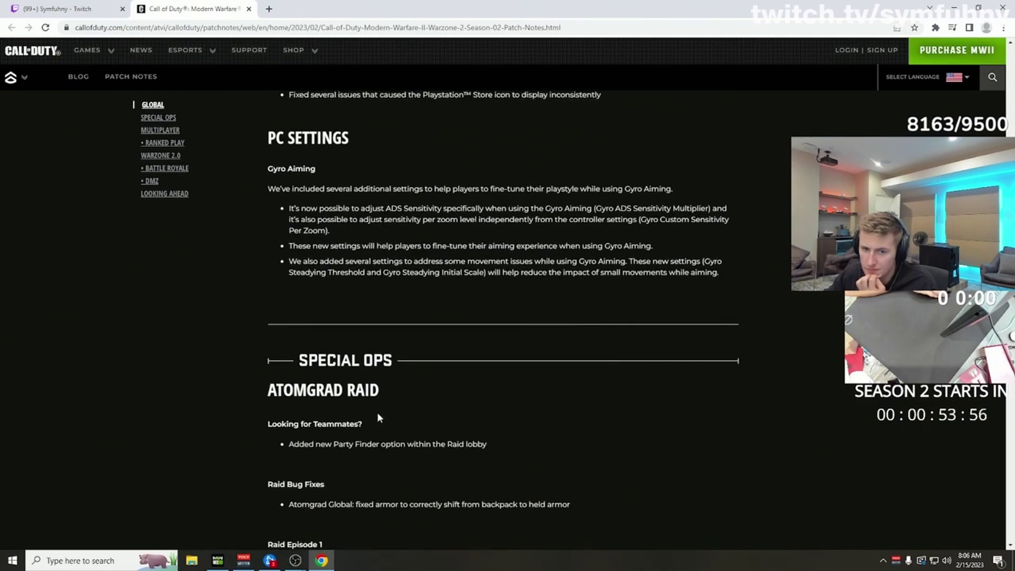
scroll(366, 413, "up", 1)
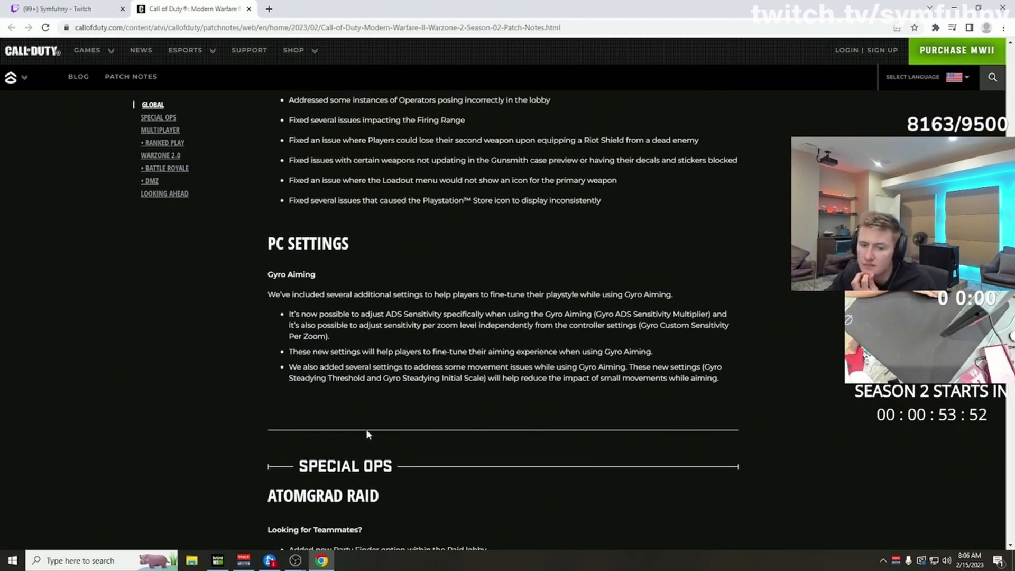
scroll(516, 461, "down", 3)
scroll(556, 416, "down", 5)
scroll(543, 413, "down", 5)
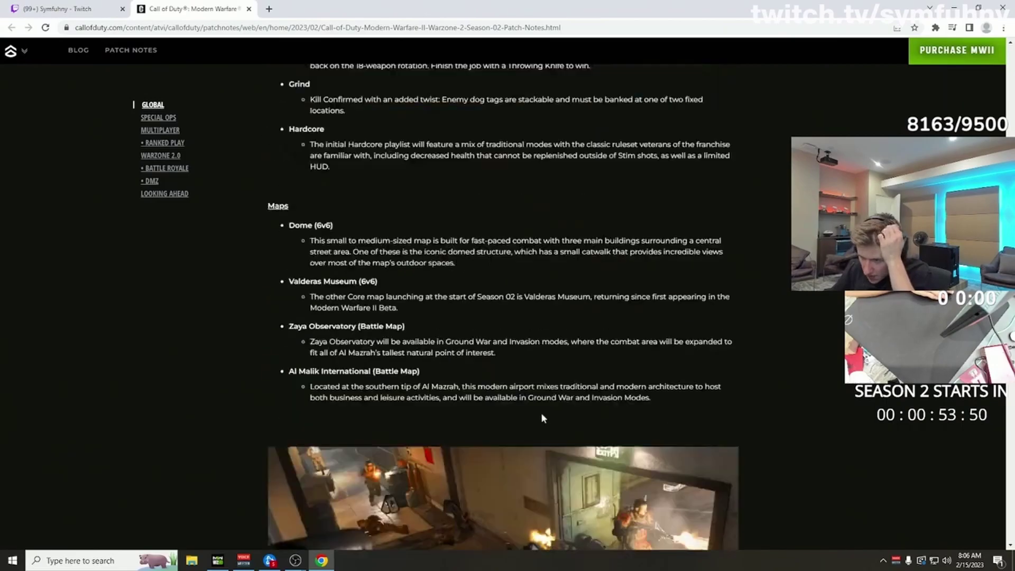
scroll(542, 417, "down", 6)
scroll(546, 416, "down", 3)
scroll(580, 420, "down", 5)
scroll(612, 424, "down", 1)
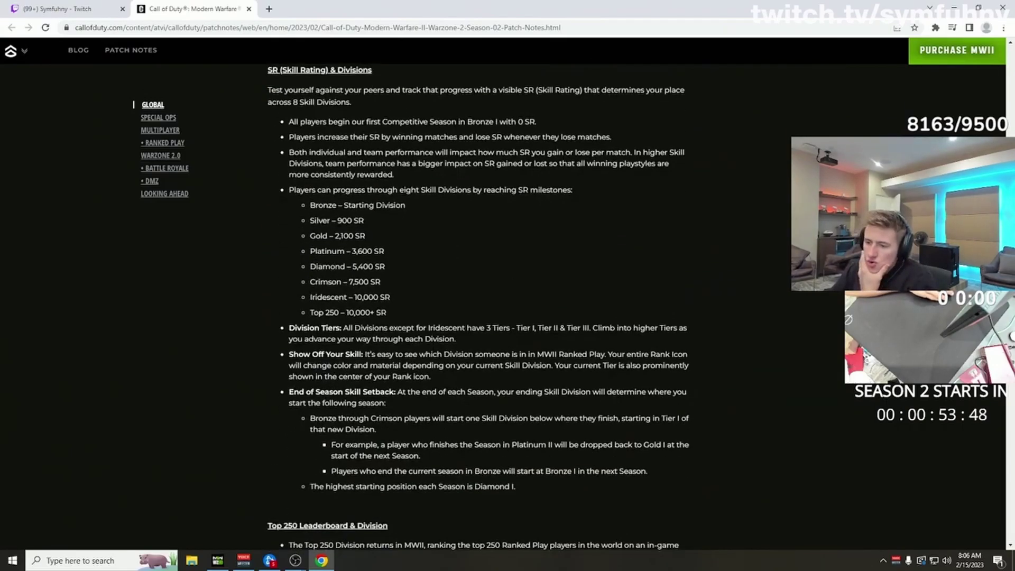
scroll(635, 413, "down", 3)
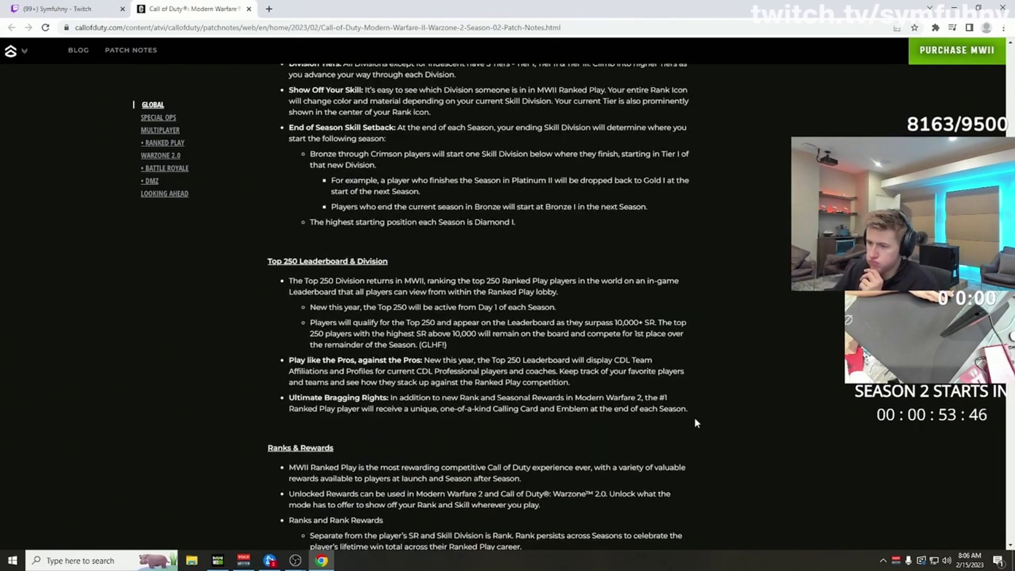